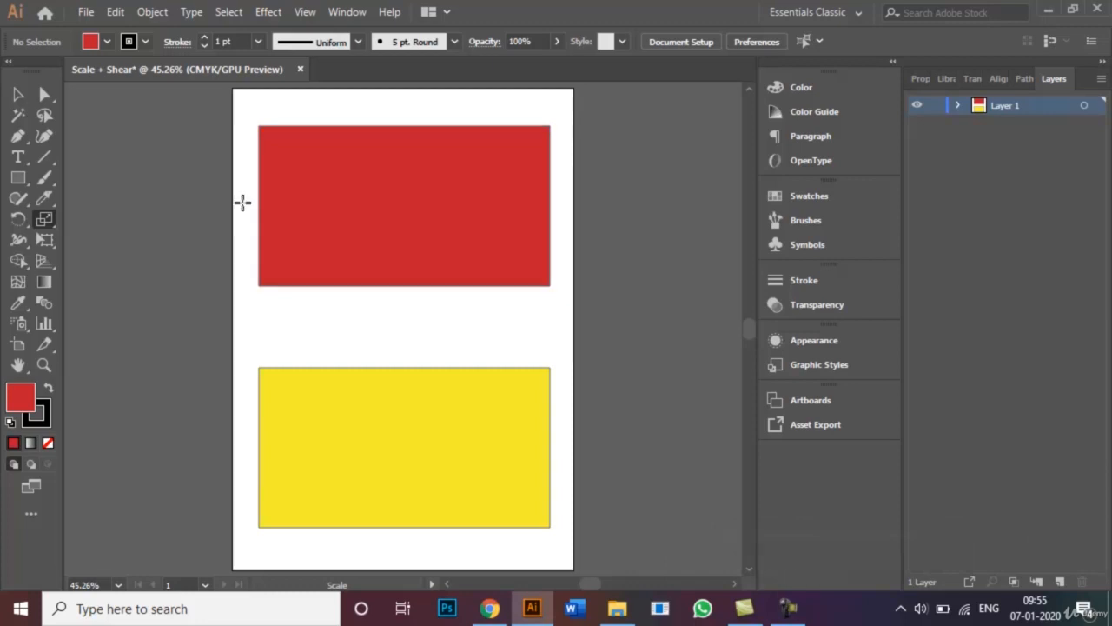
Step: Open the Scale options for the red rectangle and set the uniform scale to 50%
click(18, 94)
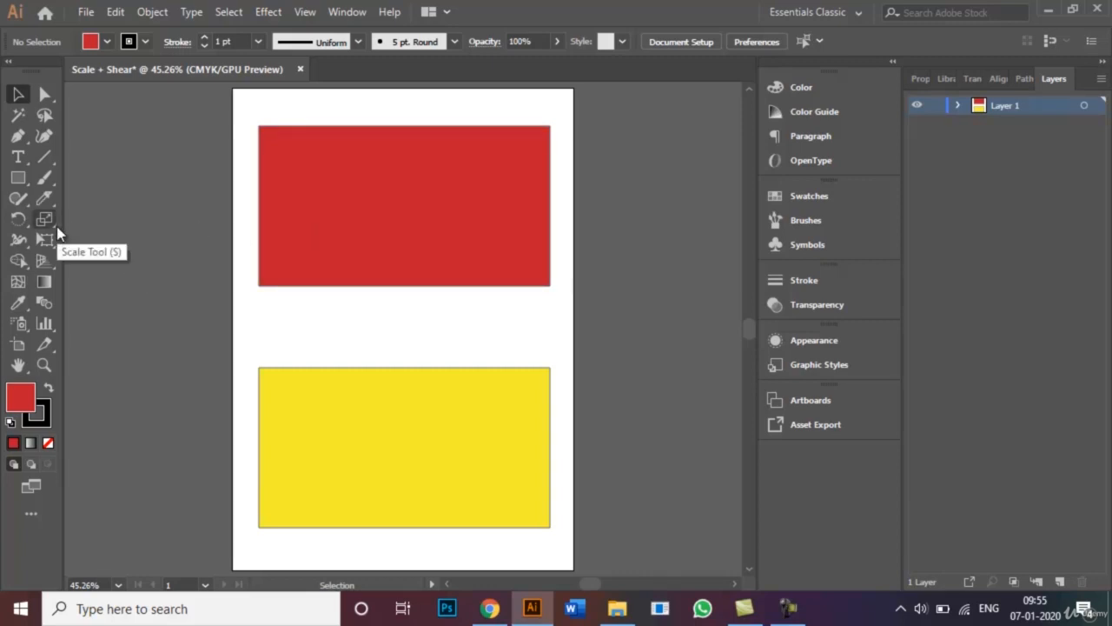
click(422, 209)
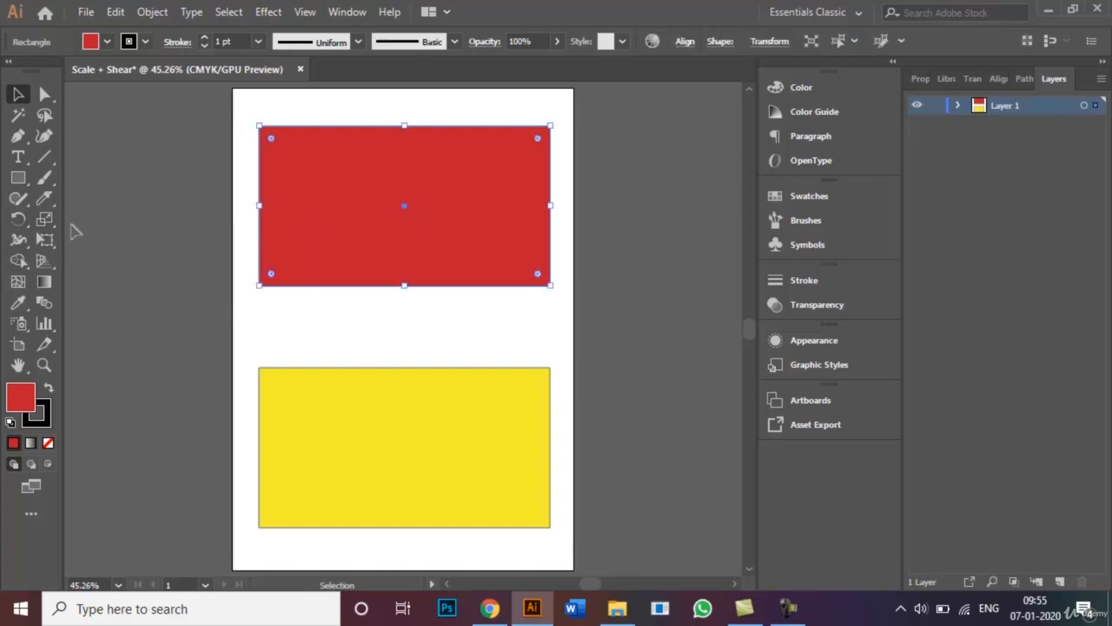
click(44, 220)
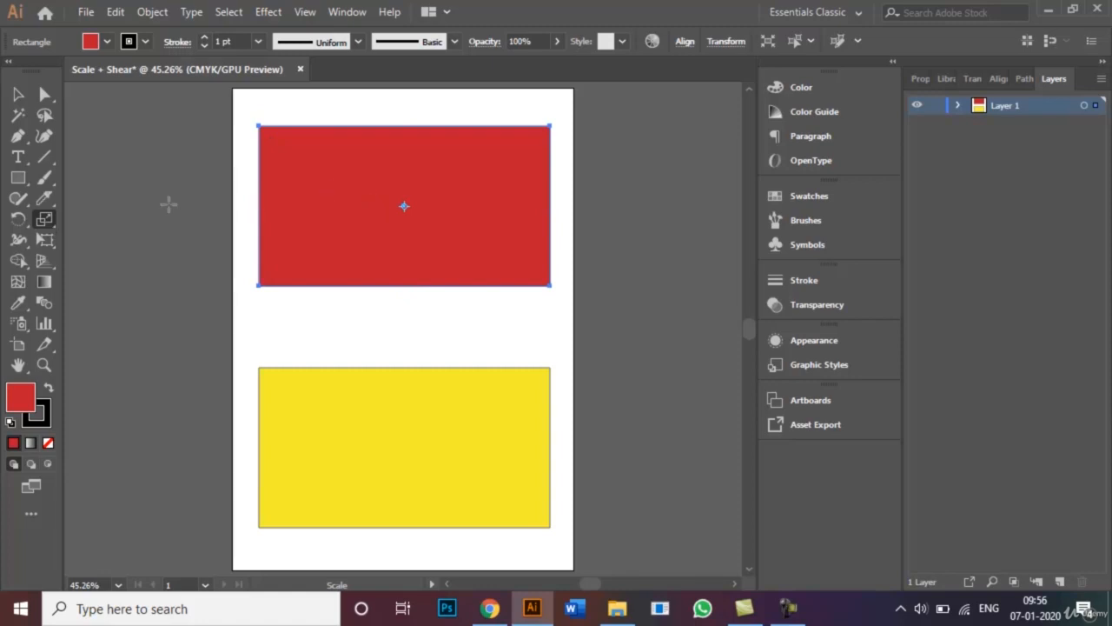
double_click(49, 222)
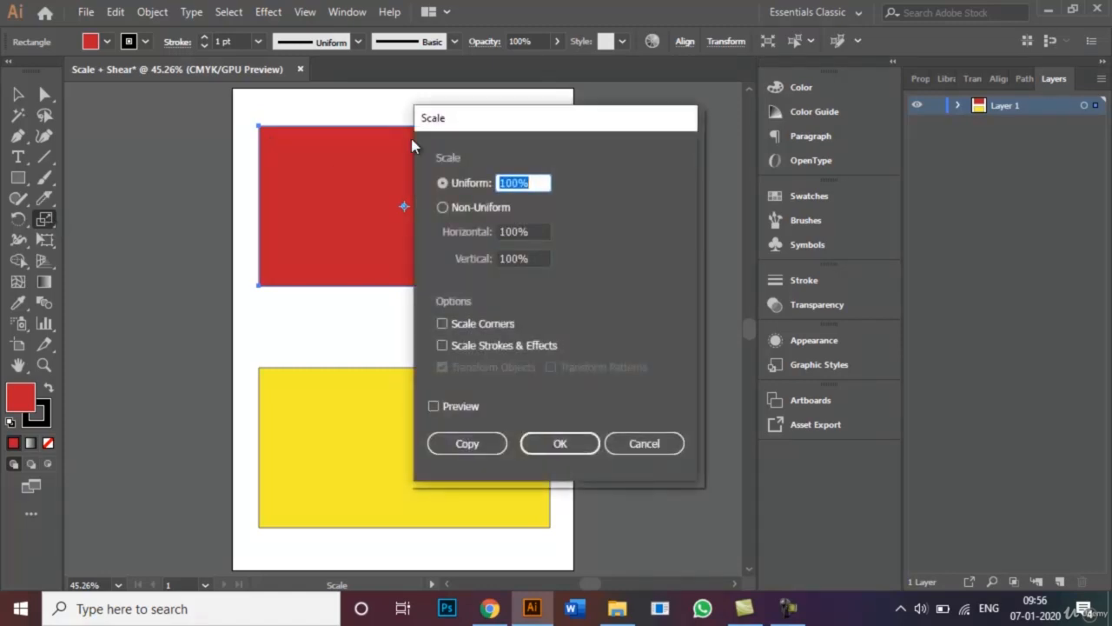
drag(506, 129, 669, 117)
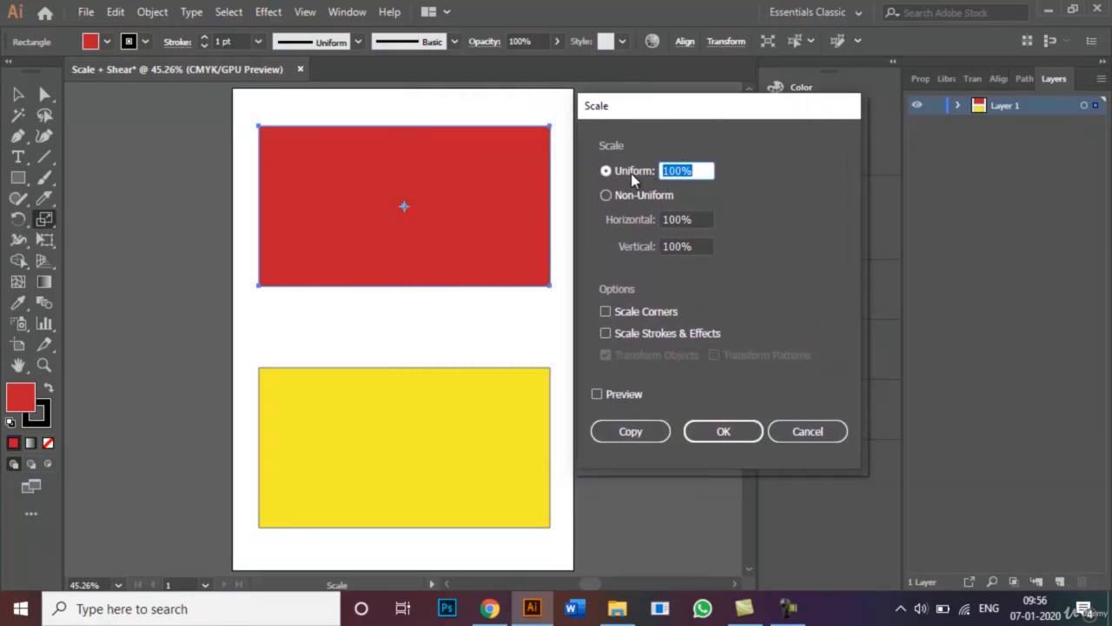
click(688, 171)
click(675, 171)
key(BackSpace)
key(BackSpace)
text(5)
Step: Enable Scale Corners and the preview, leave Scale Strokes & Effects off, apply the scaling to the red rectangle and deselect it
click(605, 314)
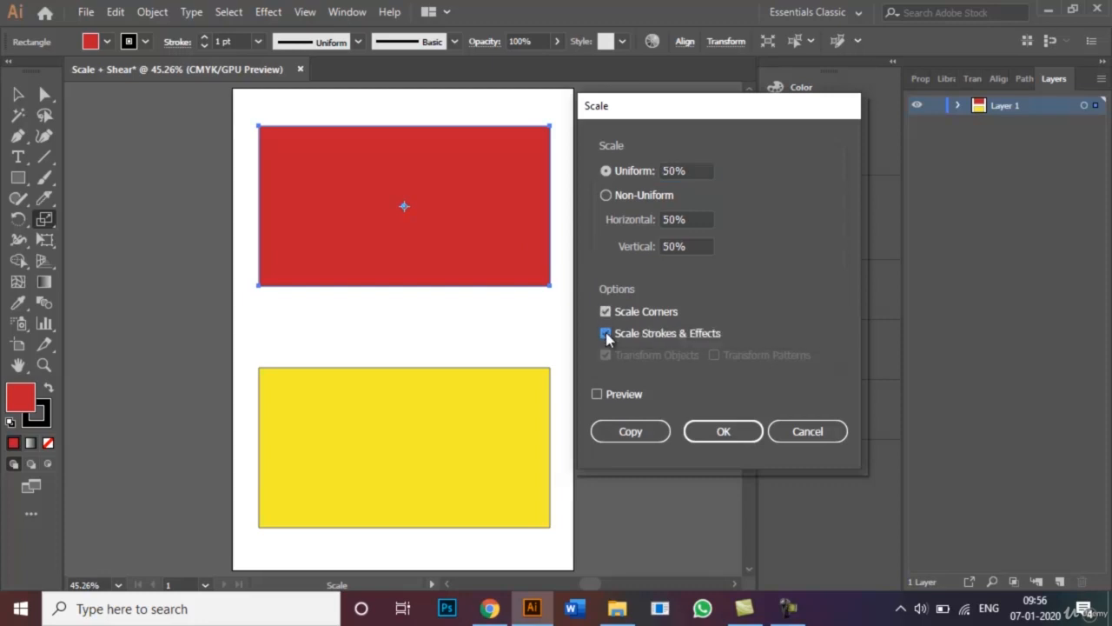
click(606, 334)
click(597, 395)
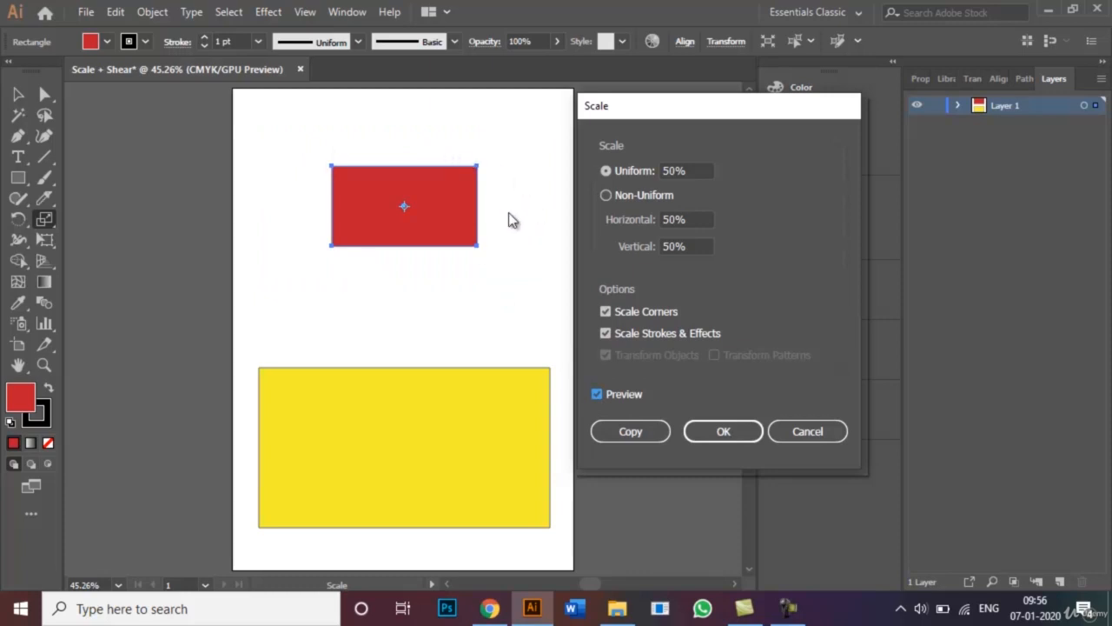
click(605, 332)
click(606, 334)
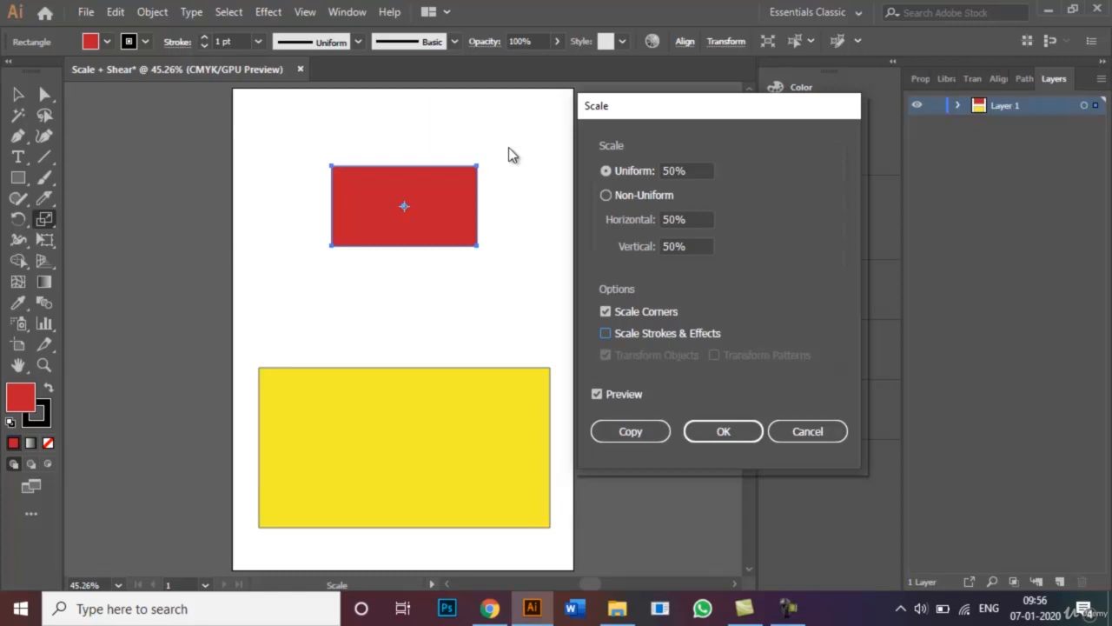
click(726, 430)
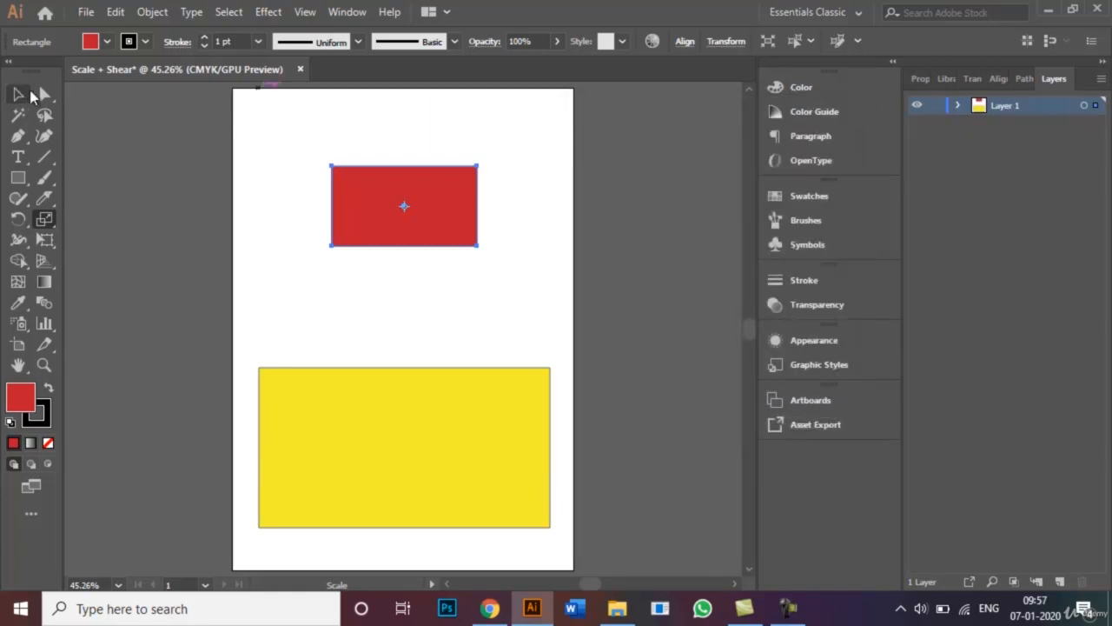
click(20, 94)
click(295, 238)
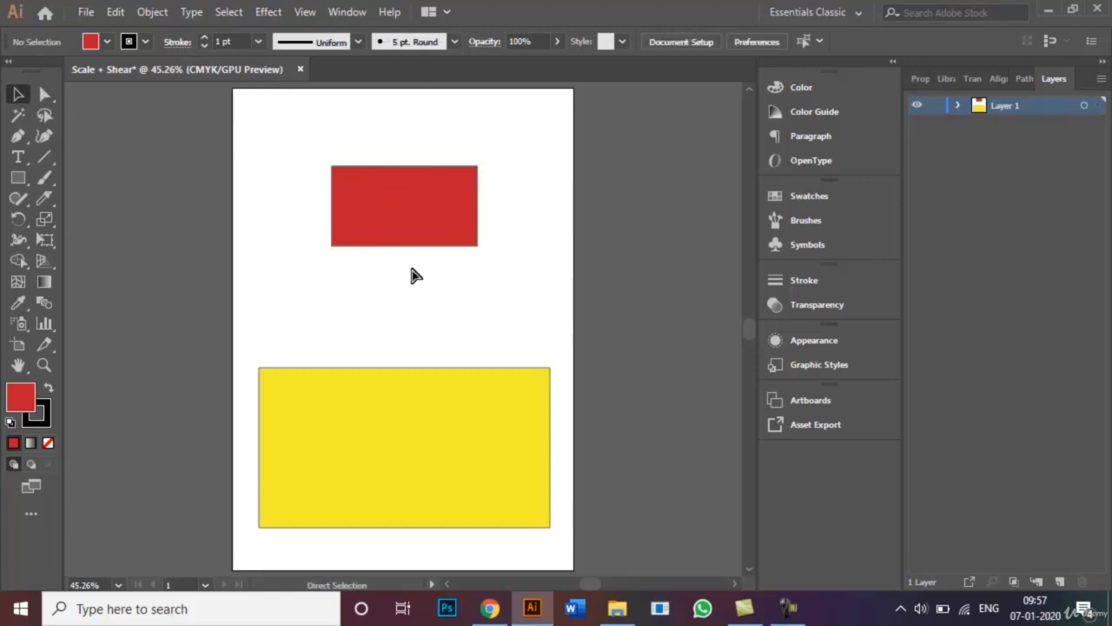
Step: Set the red rectangle's stroke weight to 3 pt and deselect it
key(ctrl+plus)
key(ctrl+plus)
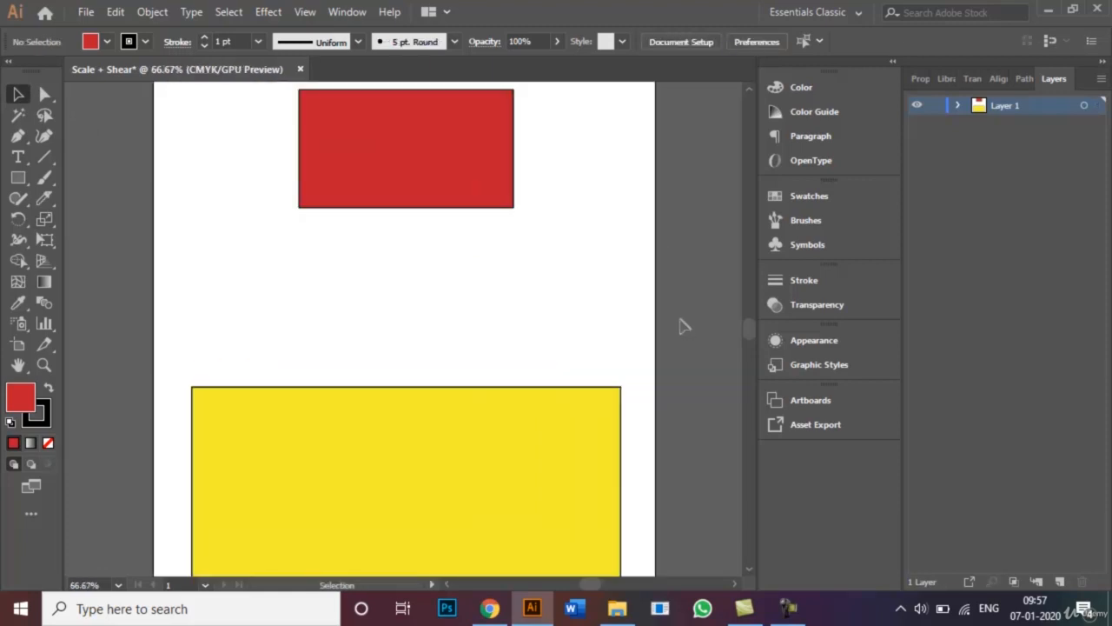
scroll(751, 330, up, 3)
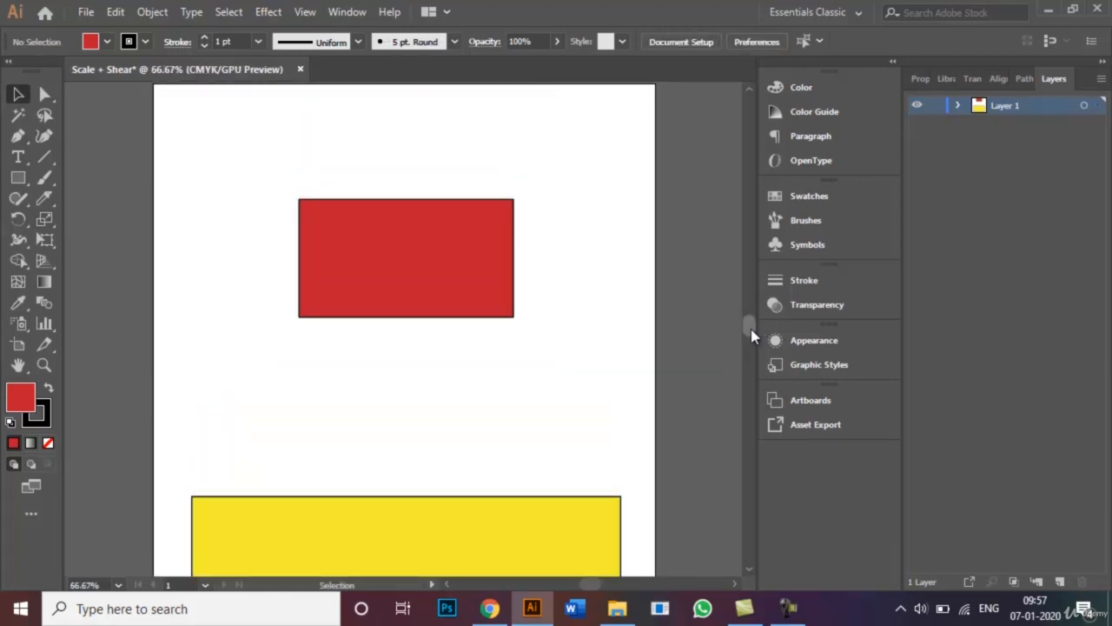
click(440, 217)
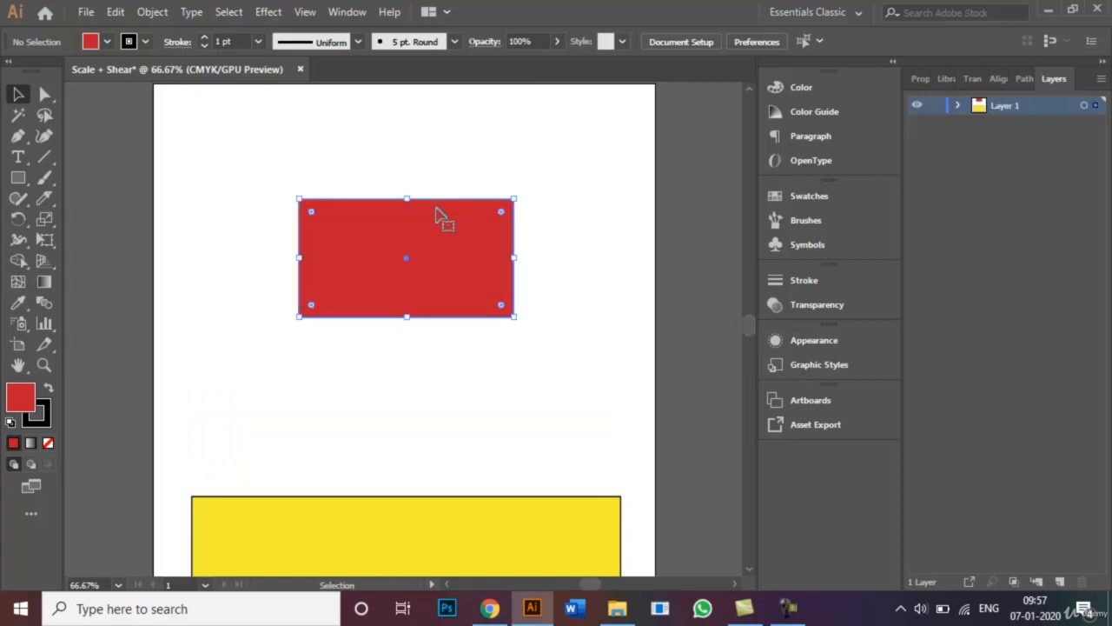
click(258, 43)
click(288, 163)
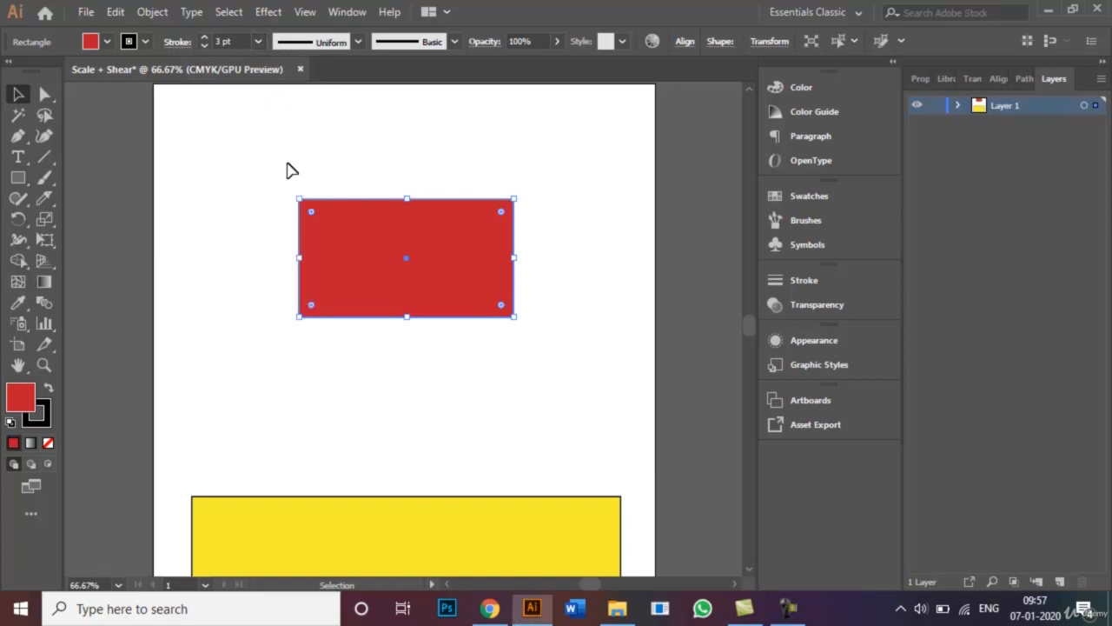
click(361, 168)
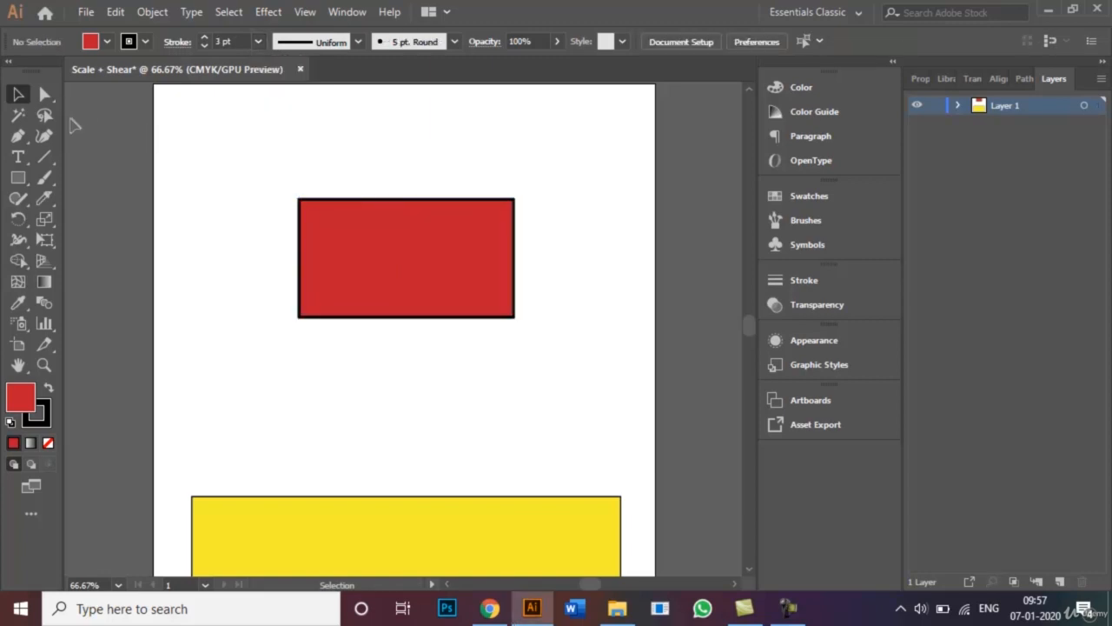
Step: Open the Scale options for the red rectangle again and set the uniform scale to 25%
click(374, 261)
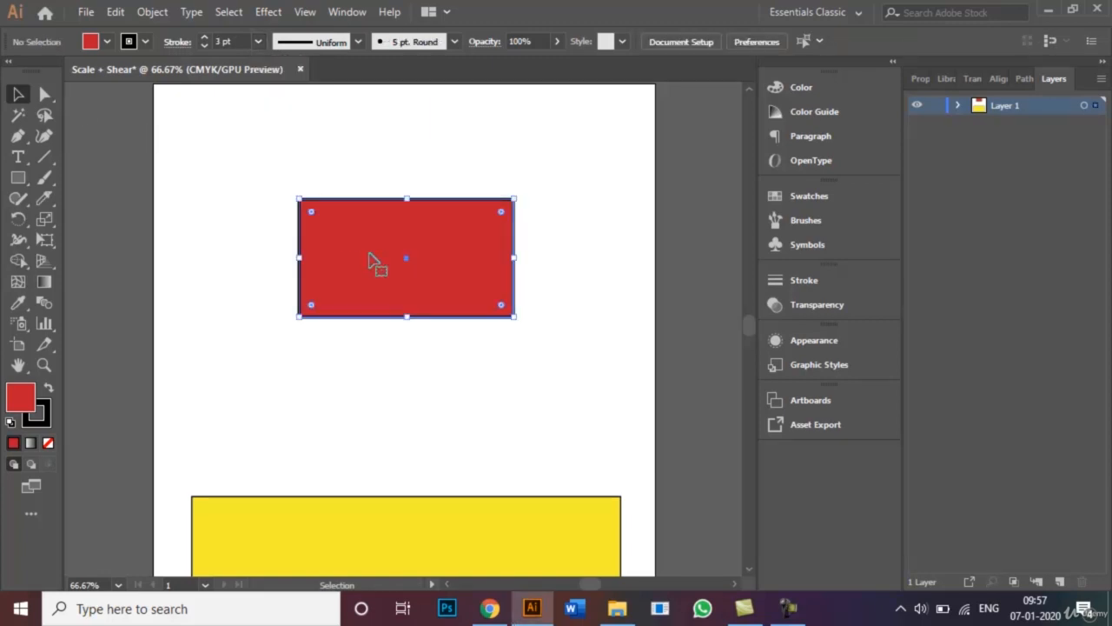
click(49, 223)
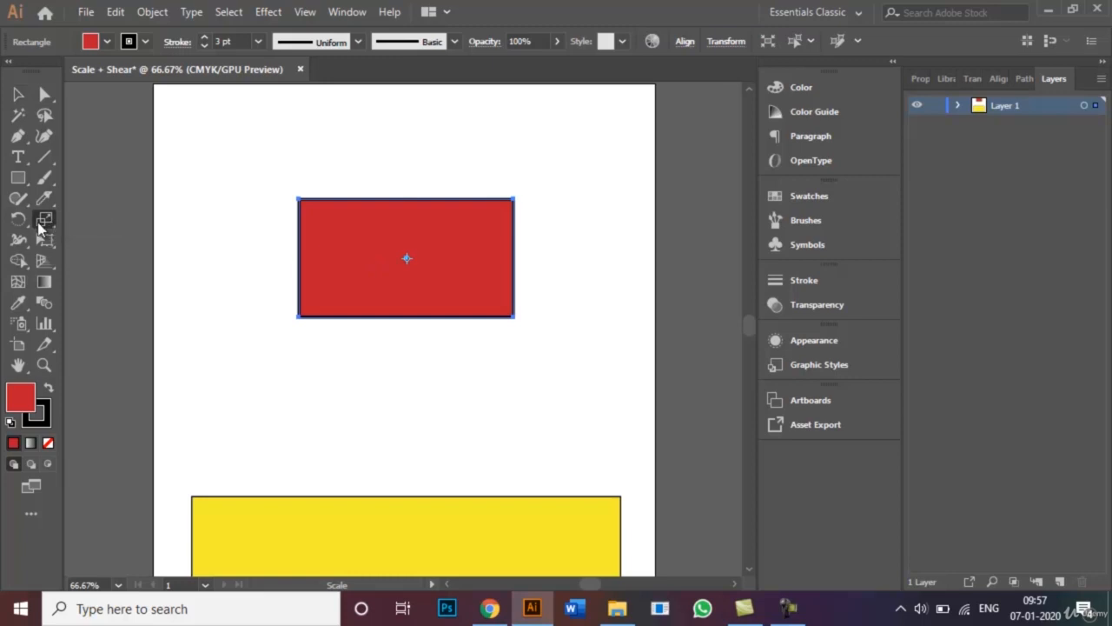
double_click(44, 220)
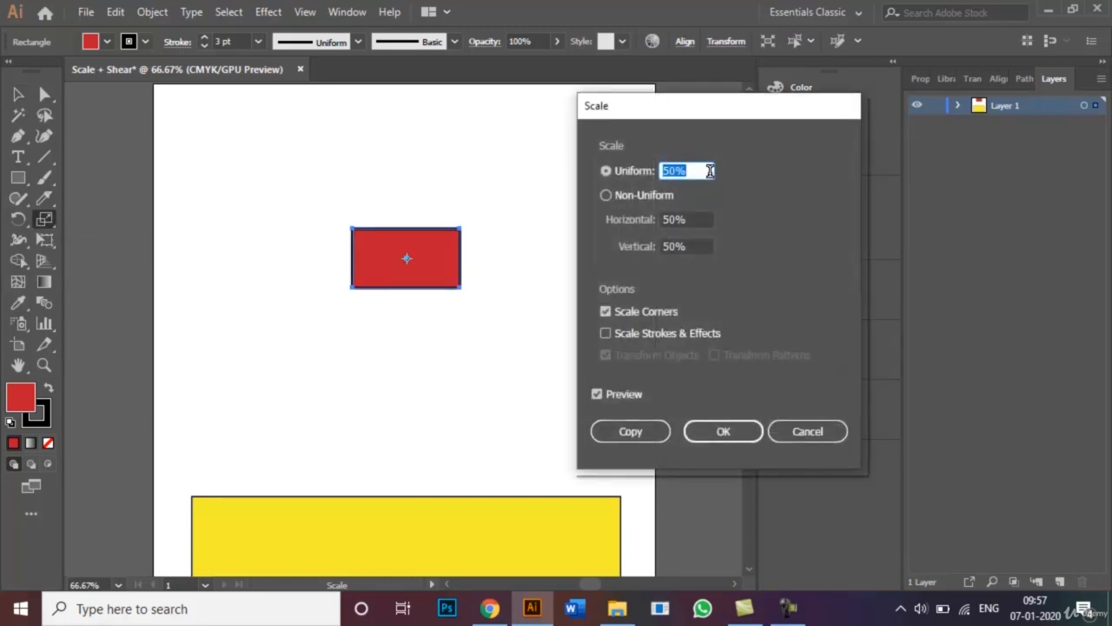
click(674, 171)
key(BackSpace)
key(Left)
text(2)
Step: Preview the scaling, include strokes and effects, and create a scaled copy of the red rectangle
click(600, 394)
click(600, 395)
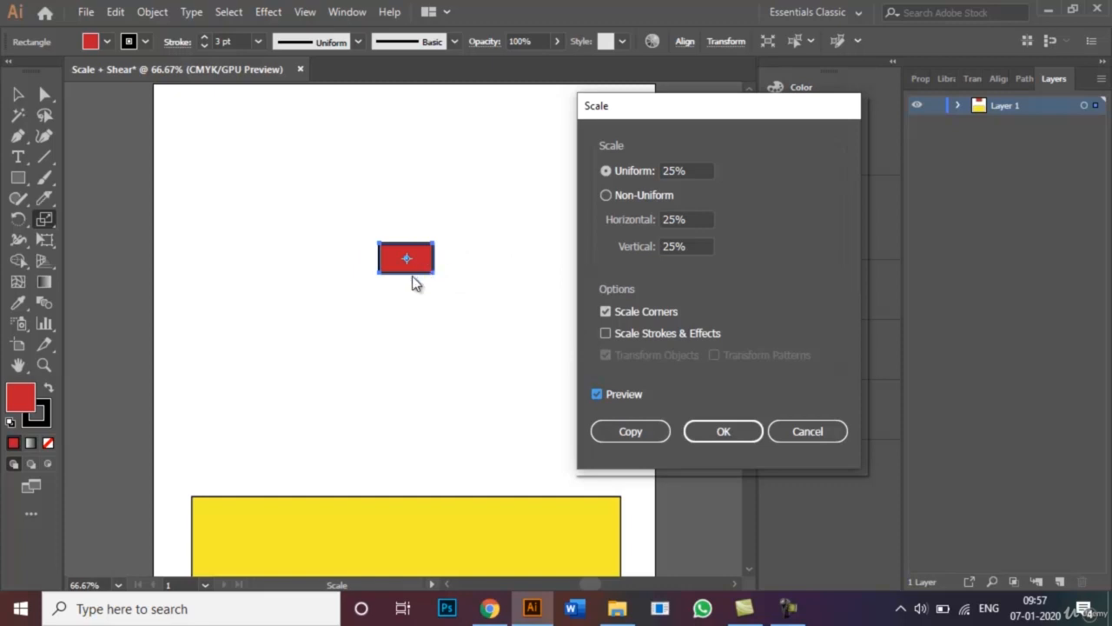
click(605, 334)
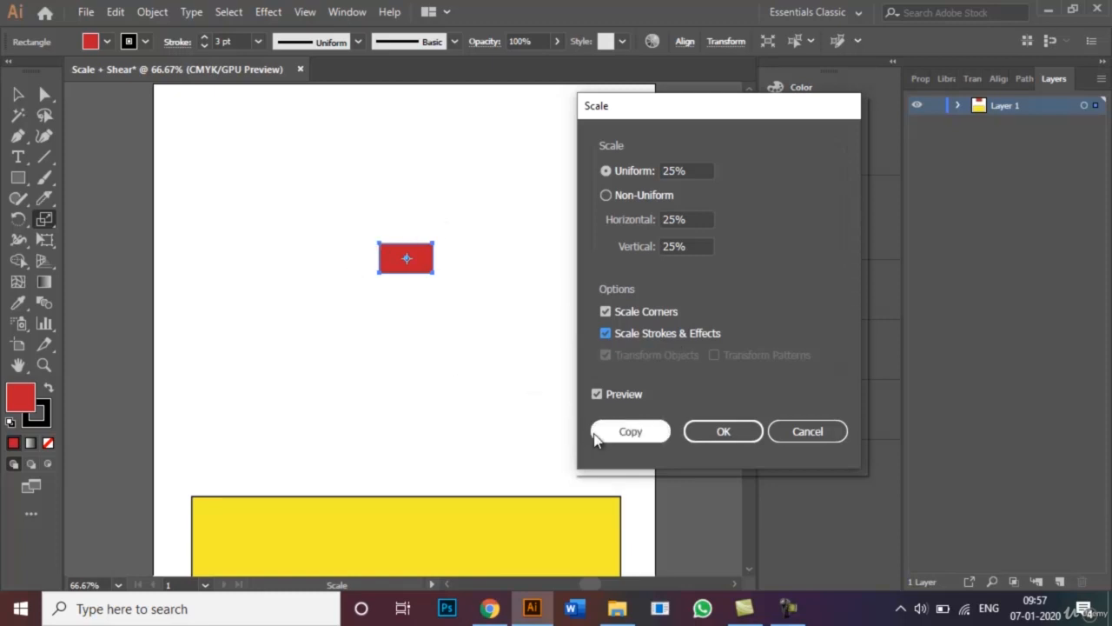
click(613, 447)
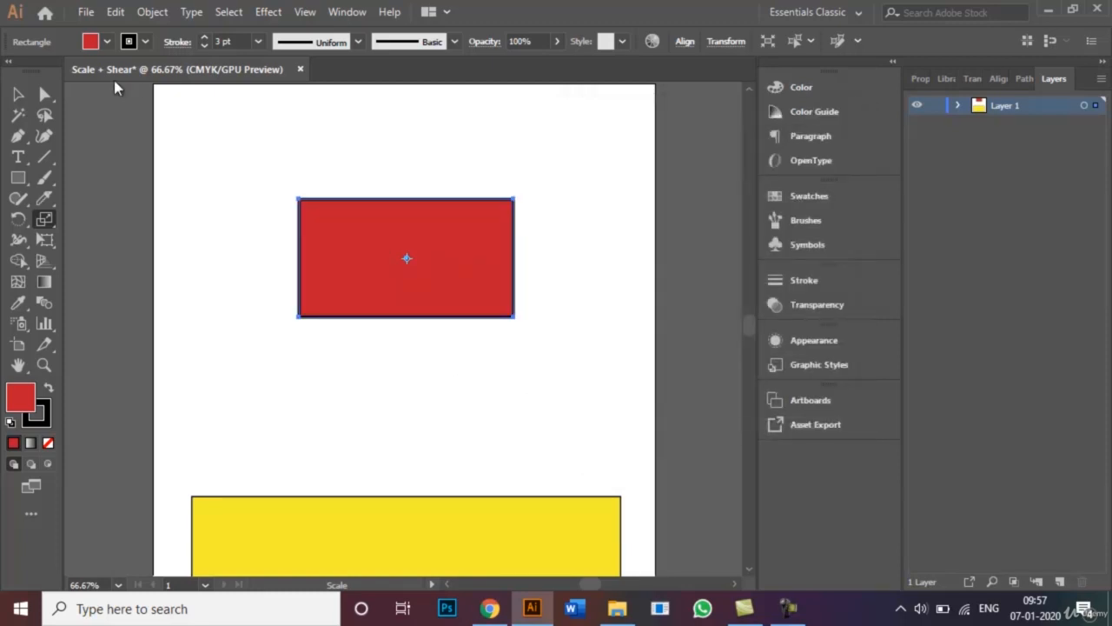
Step: Delete the small scaled copy at the centre of the red rectangle
click(18, 96)
click(167, 237)
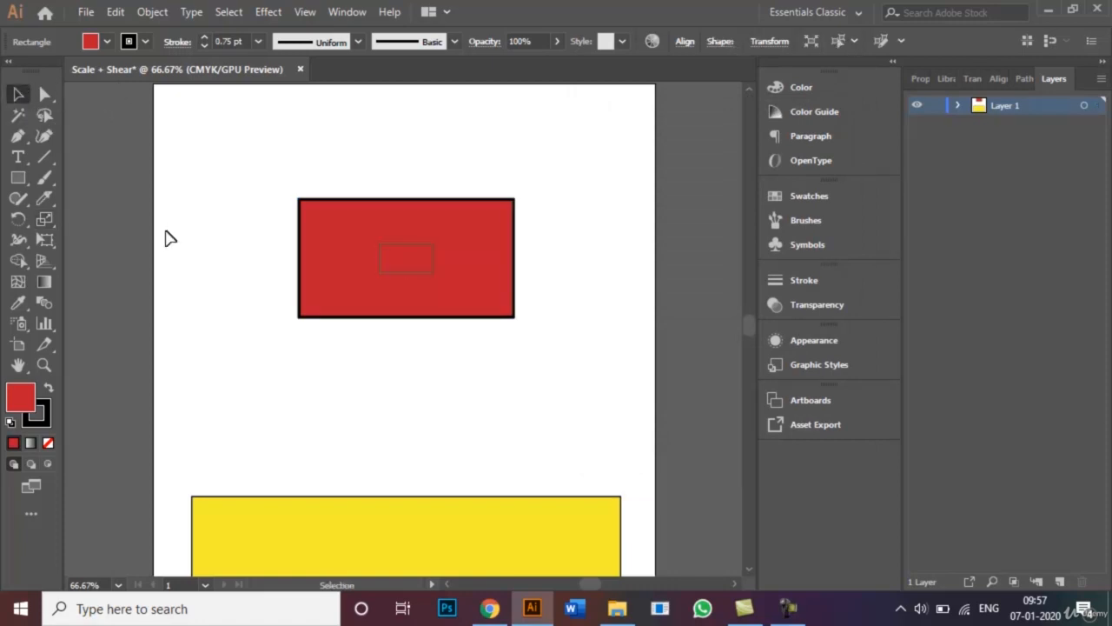
click(408, 258)
key(Delete)
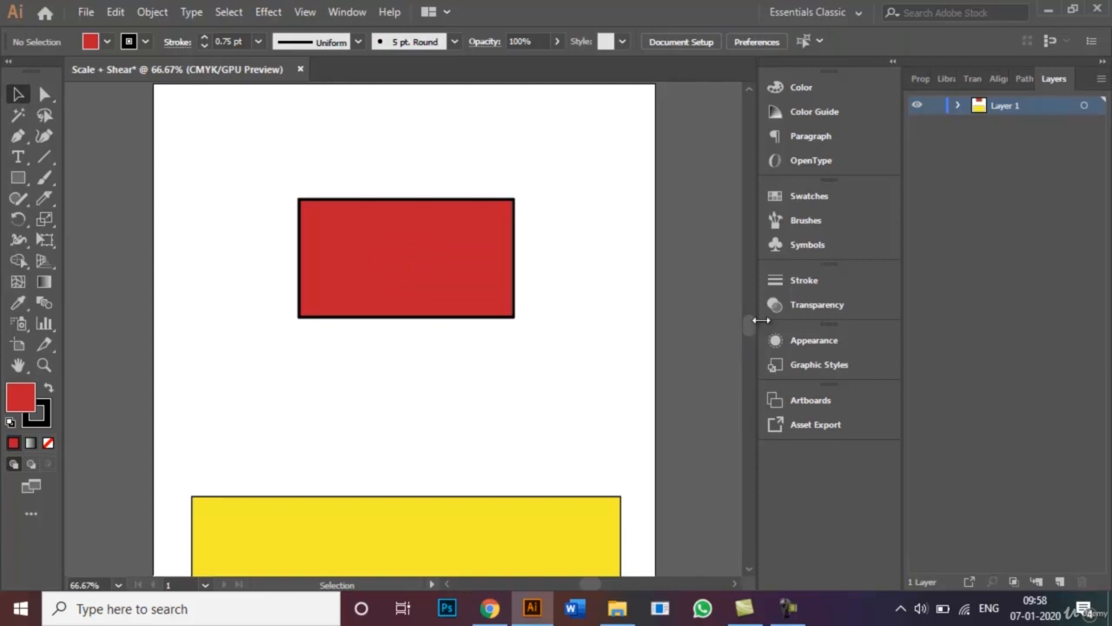
Step: Slant the yellow rectangle with the Shear tool, pulling its upper-right corner upward and inward in two passes
key(ctrl+0)
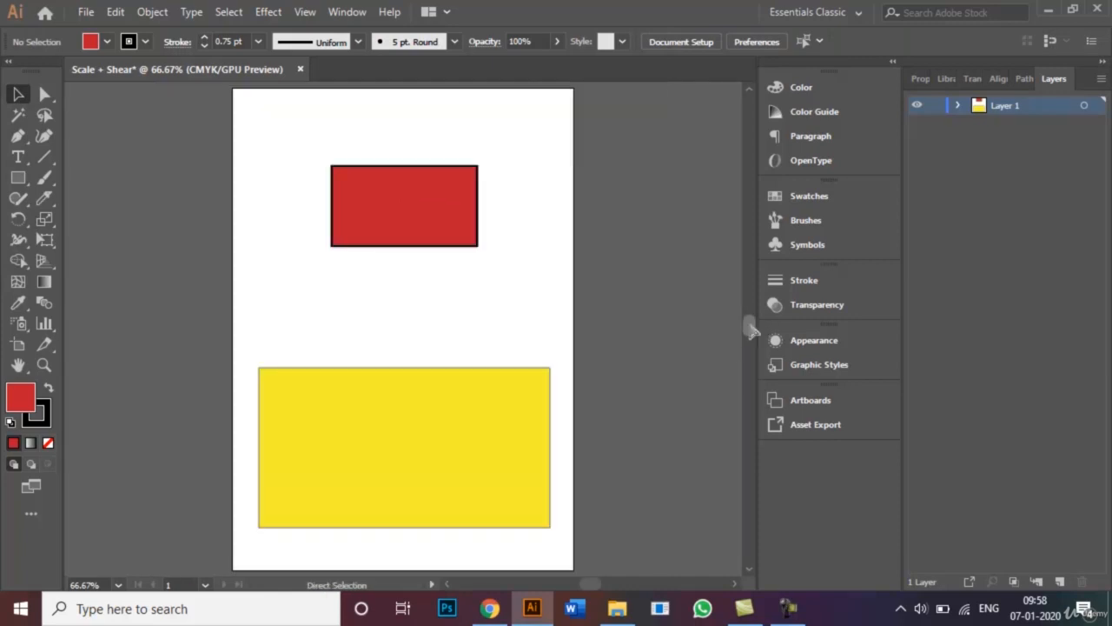
click(499, 482)
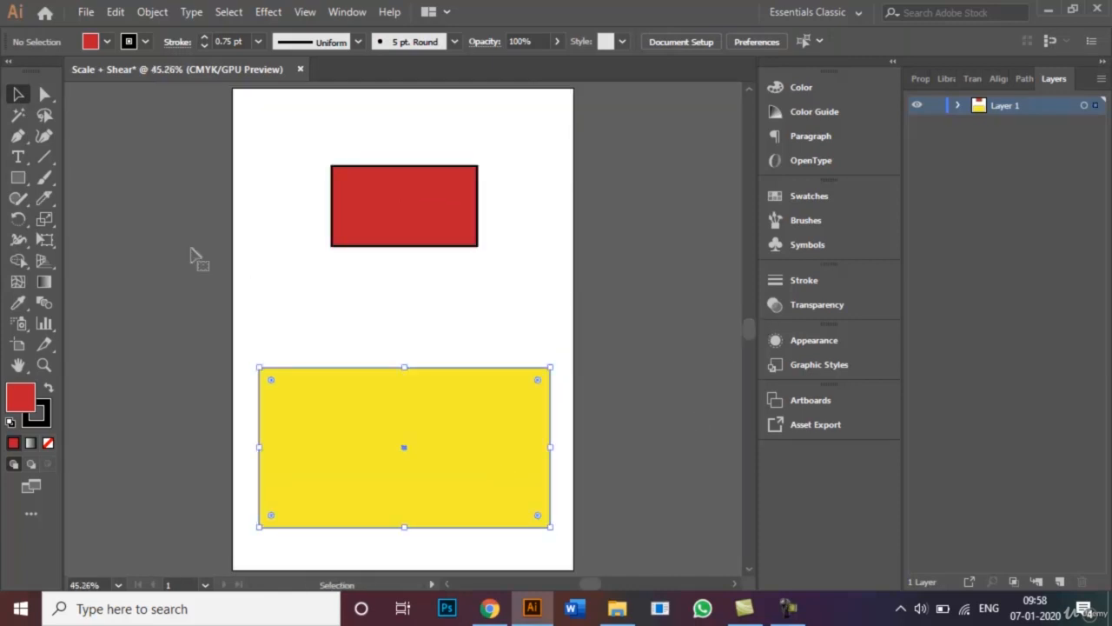
click(43, 224)
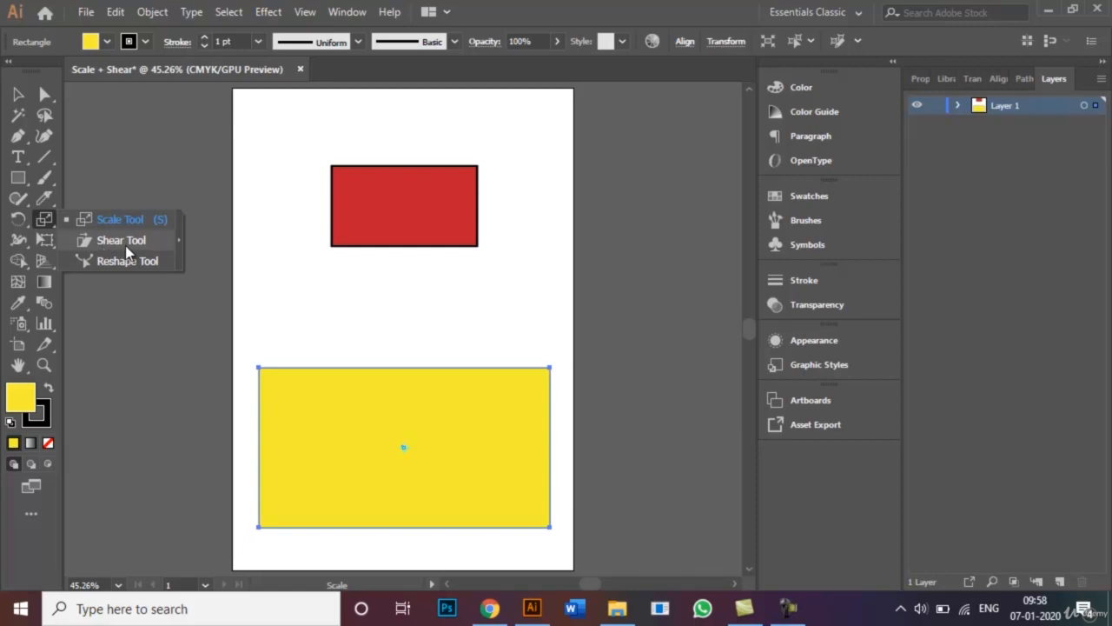
click(126, 247)
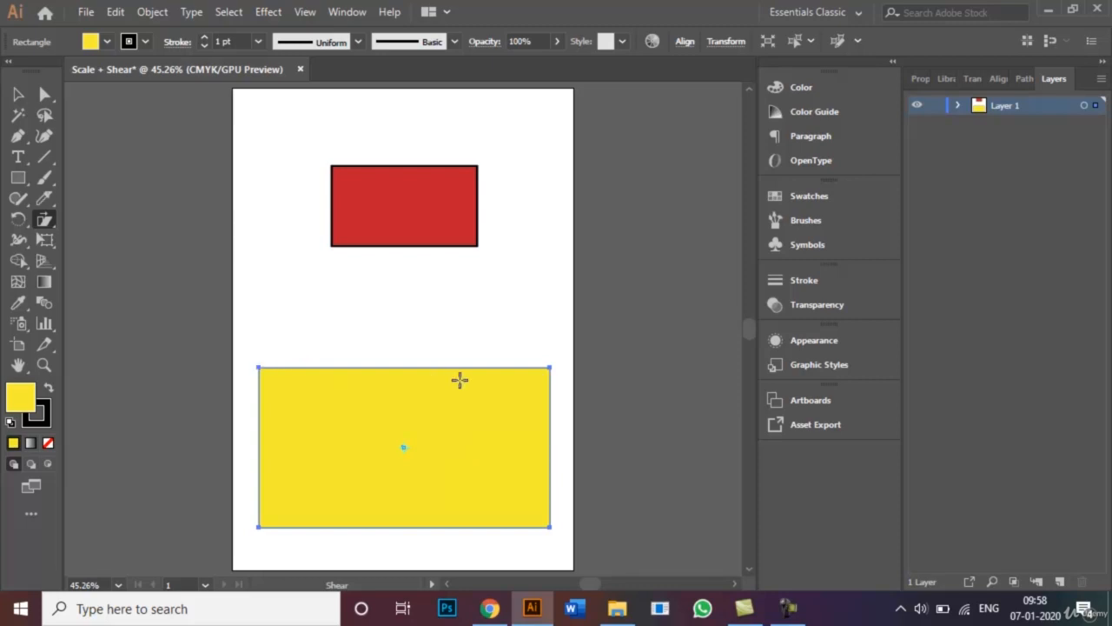
drag(548, 365, 518, 346)
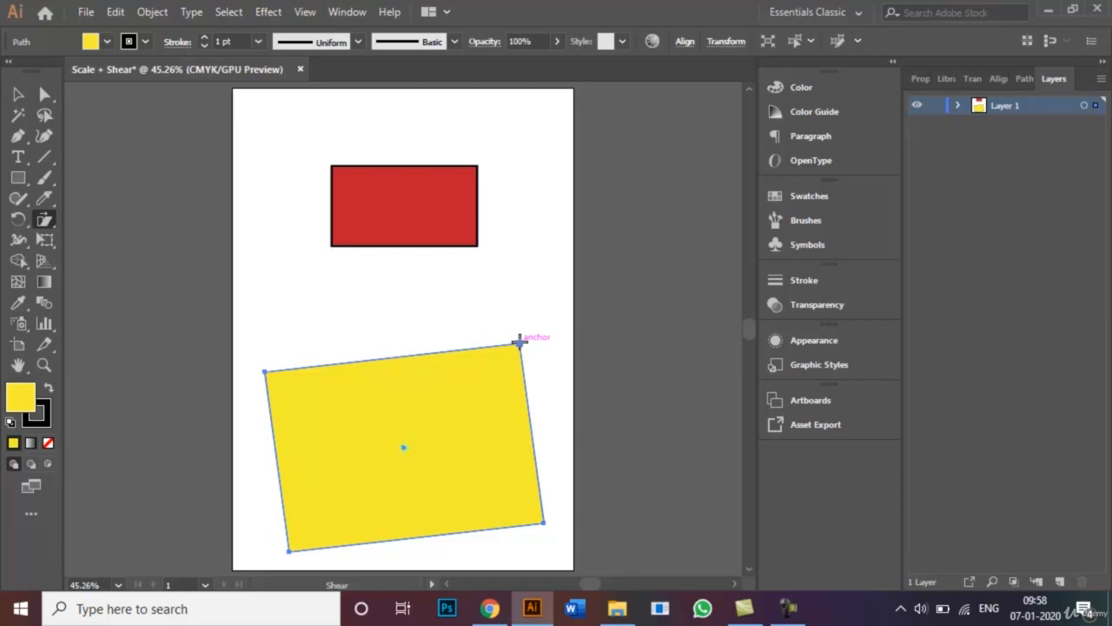
drag(519, 341, 505, 304)
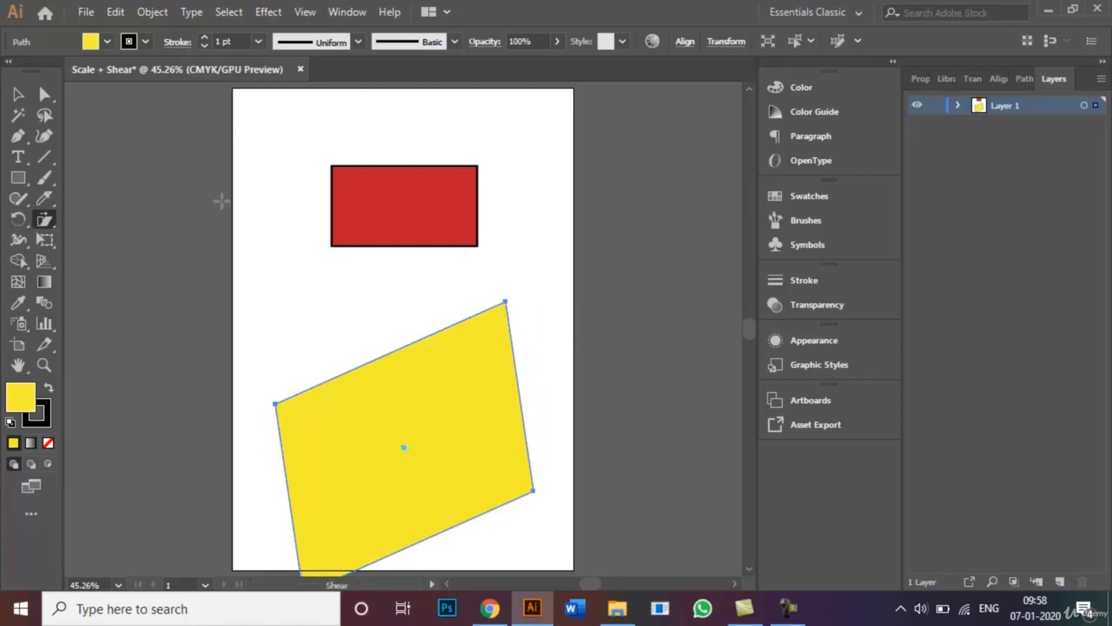
Step: Move the sheared yellow shape straight up until it lies fully within the artboard, and deselect it
click(19, 96)
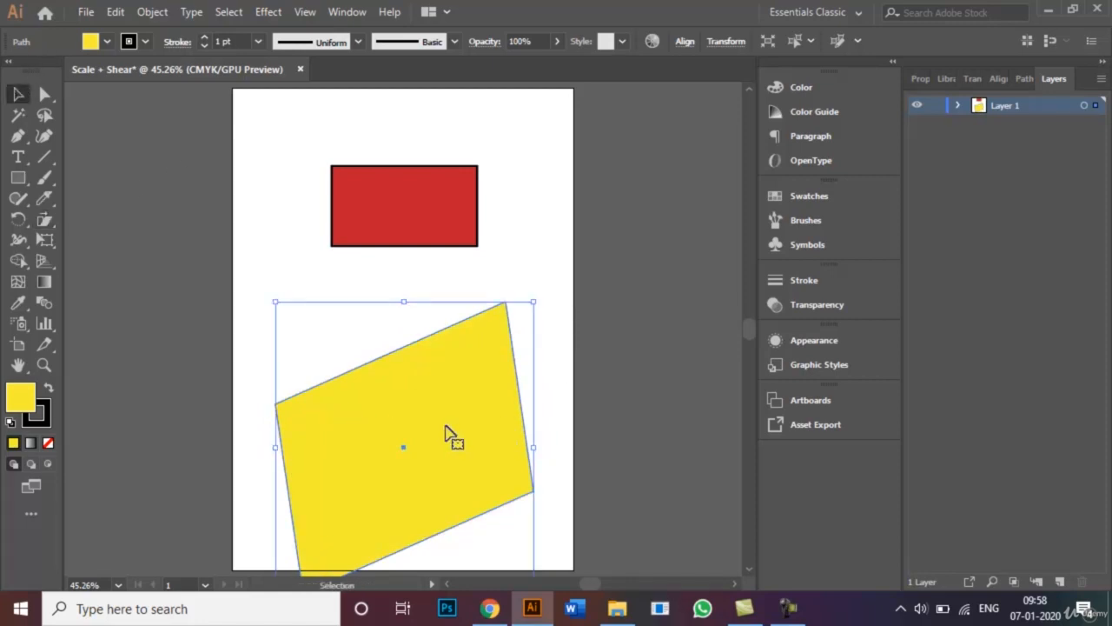
drag(404, 452, 405, 417)
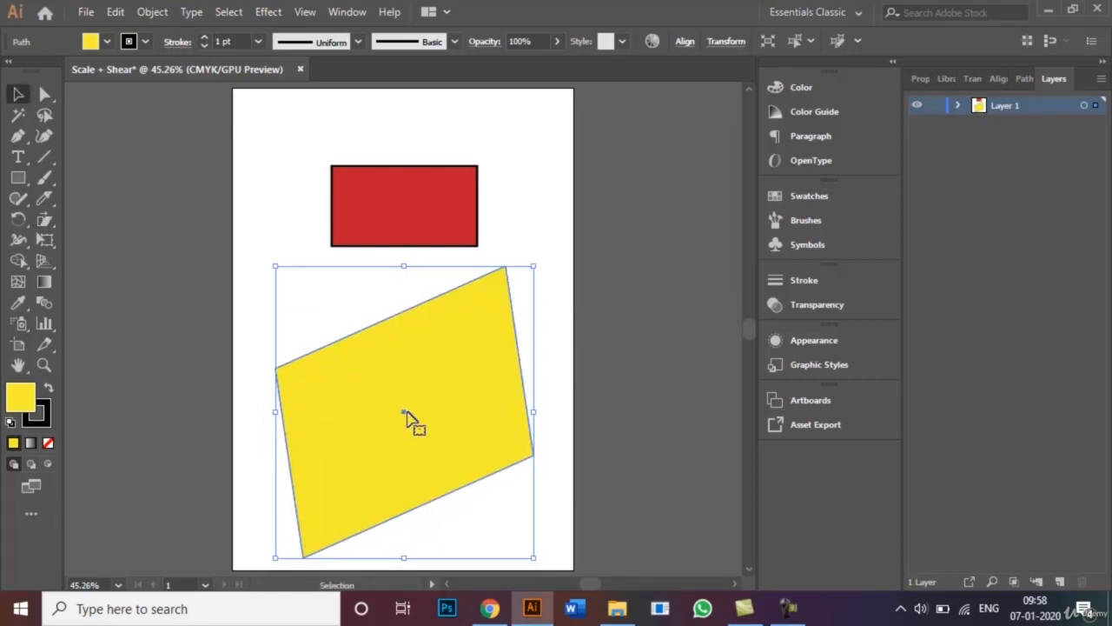
click(598, 333)
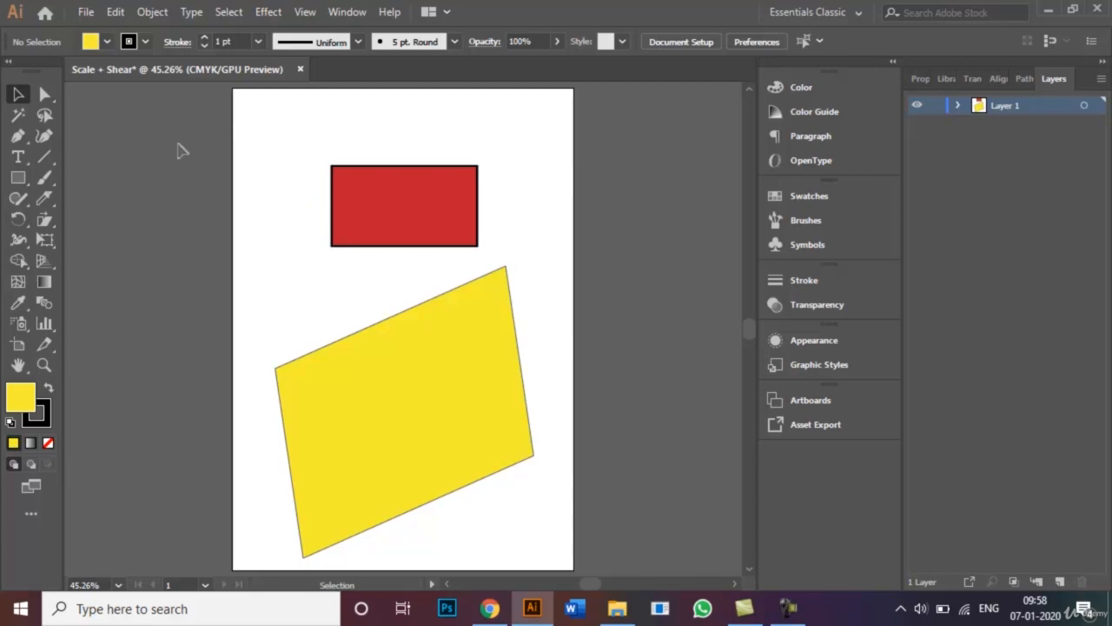
click(86, 12)
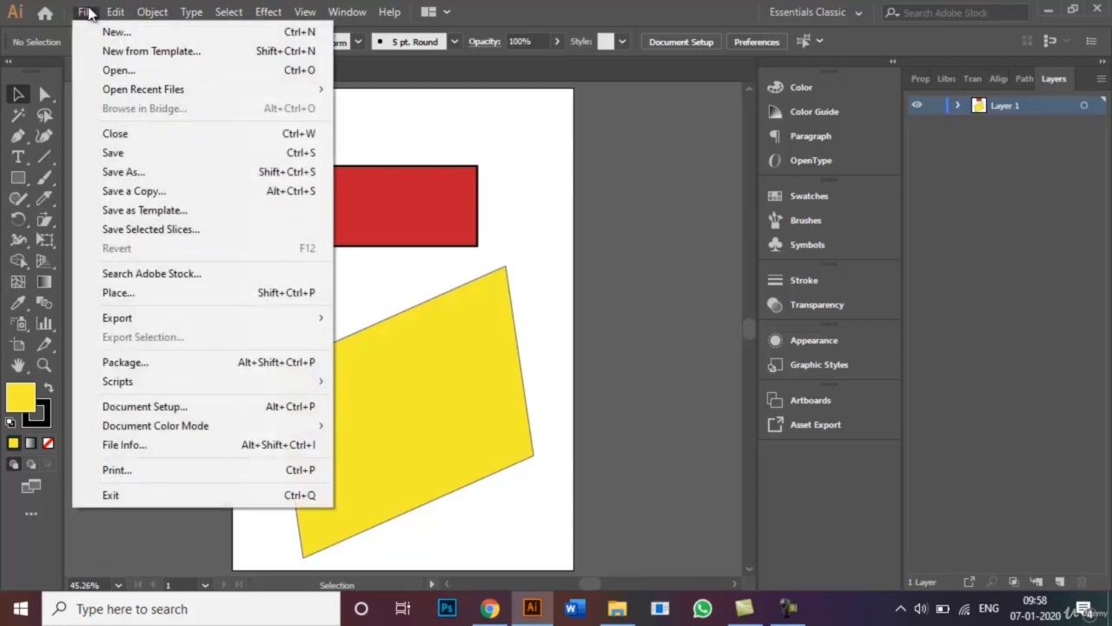
click(159, 180)
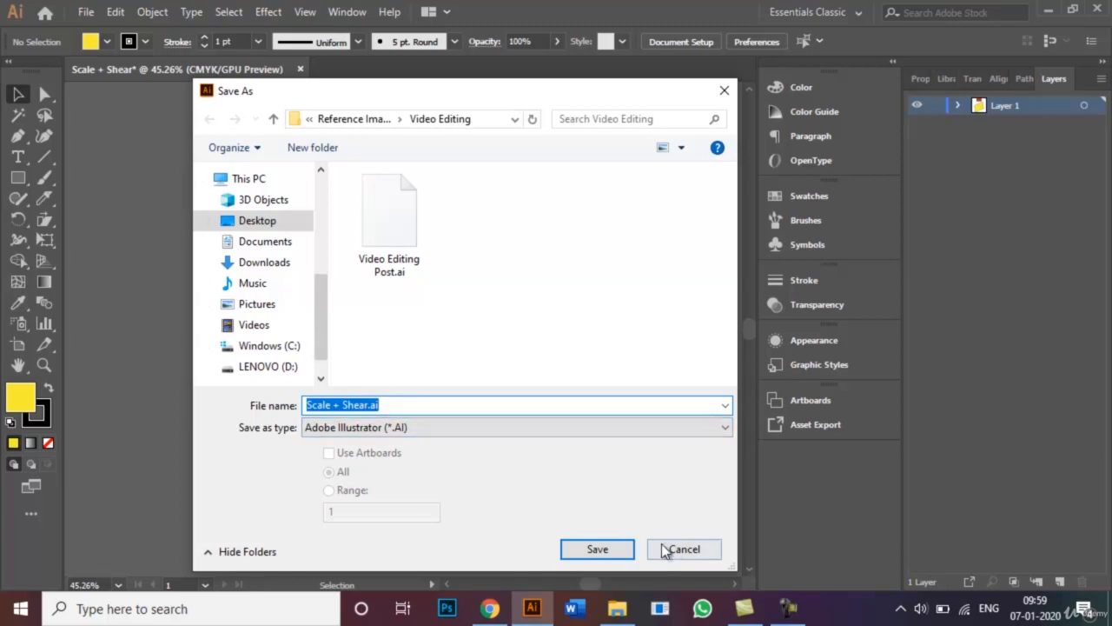
click(686, 551)
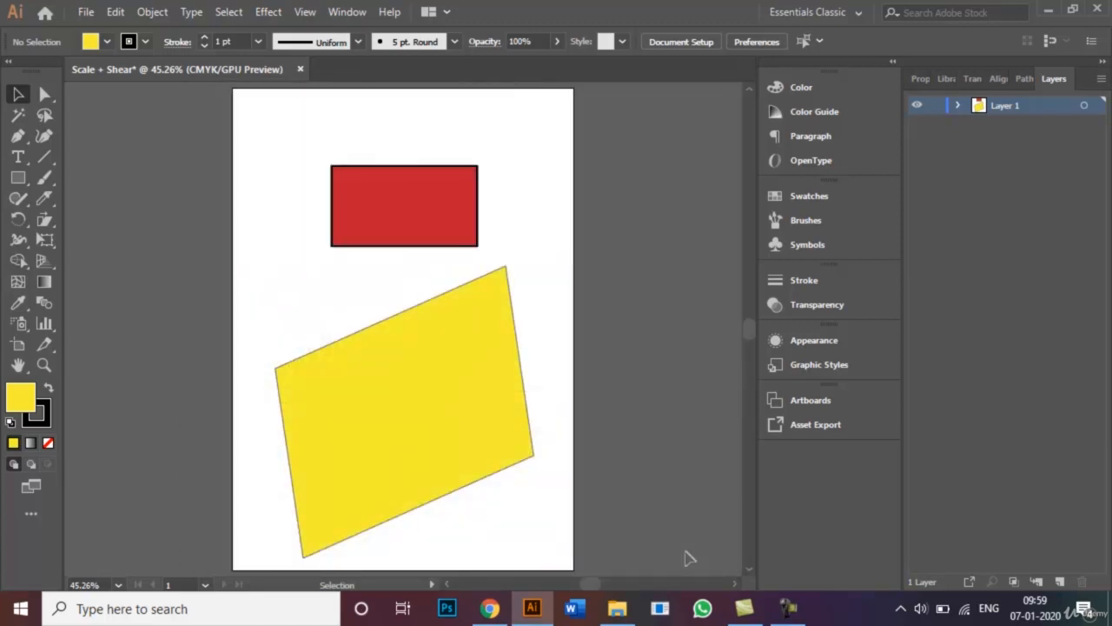